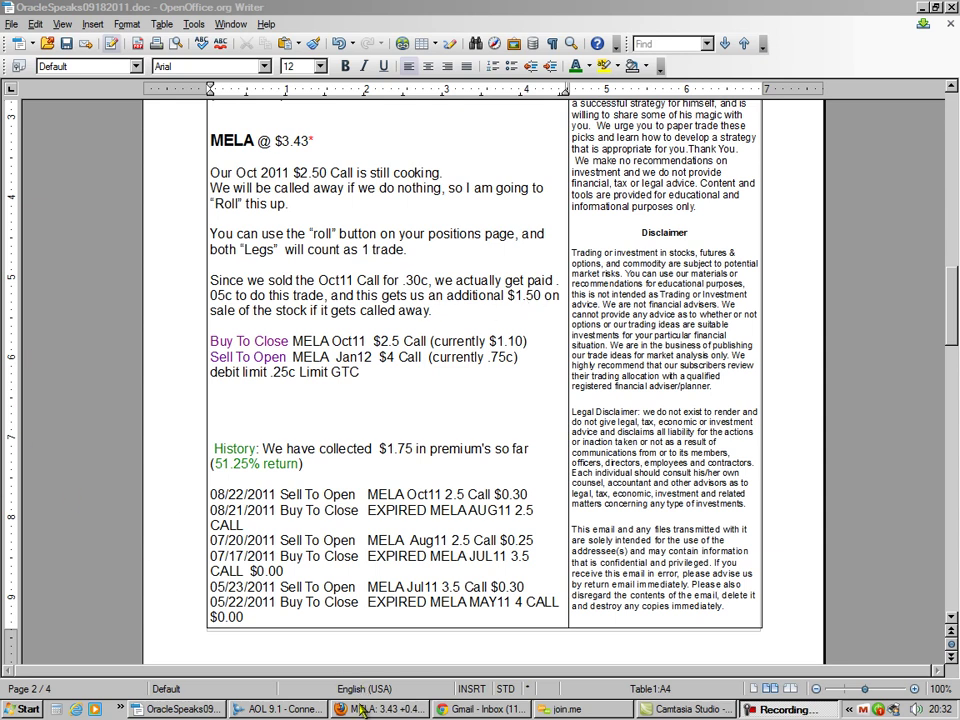
- Switch to Firefox and examine MELA's Yahoo Finance quote plus its one-year chart and company news on the Investools snapshot
{"action": "left_click", "coordinate": [398, 712]}
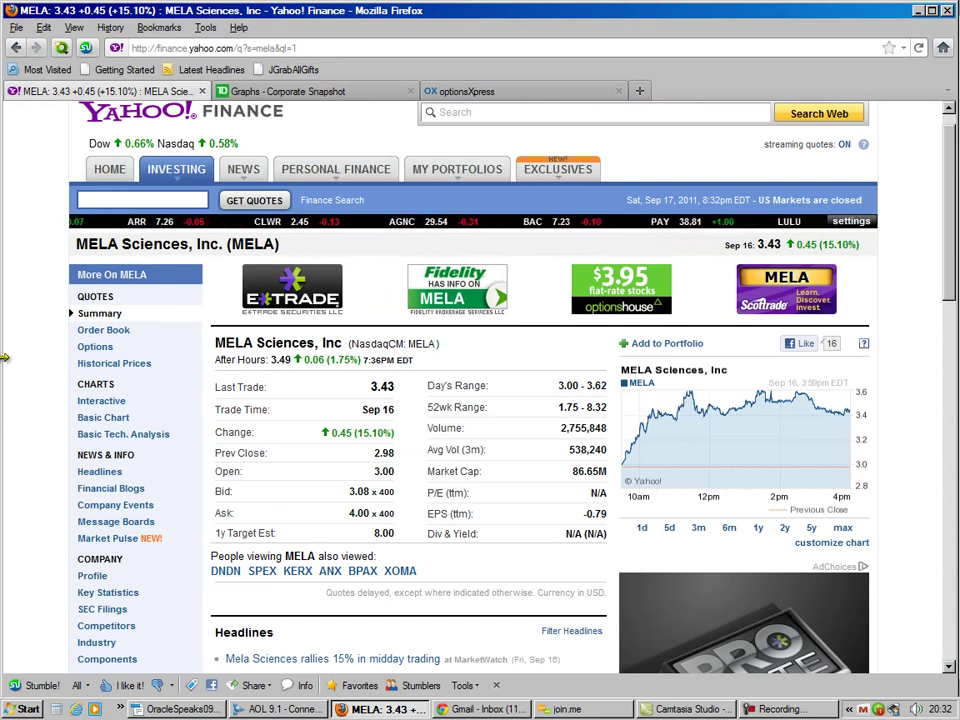
{"action": "scroll", "coordinate": [6, 357], "scroll_direction": "down", "scroll_amount": 1}
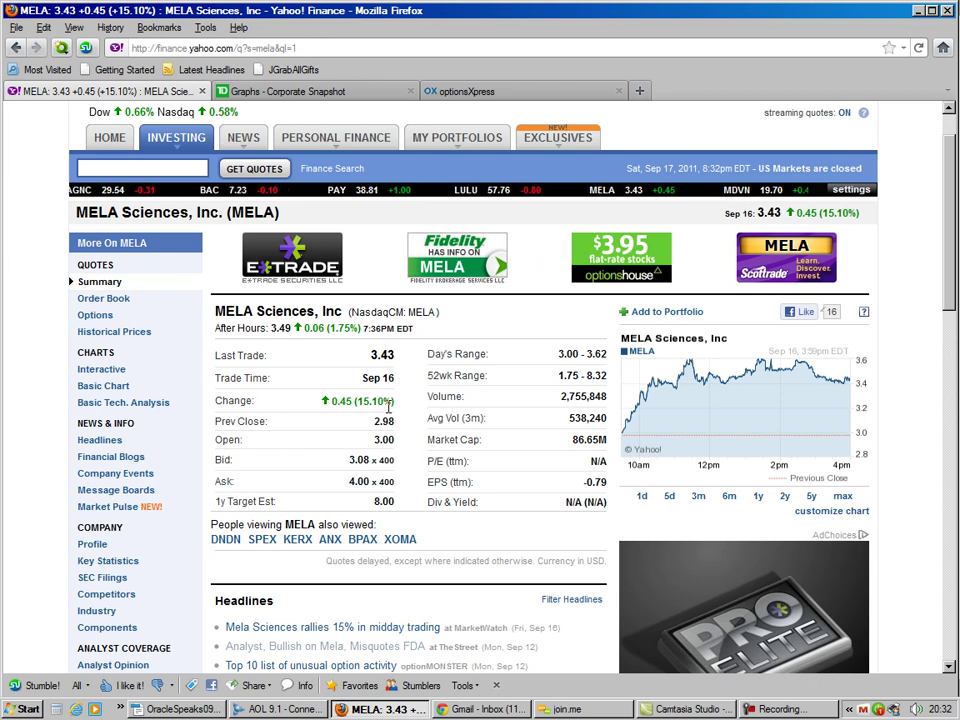
{"action": "left_click", "coordinate": [330, 91]}
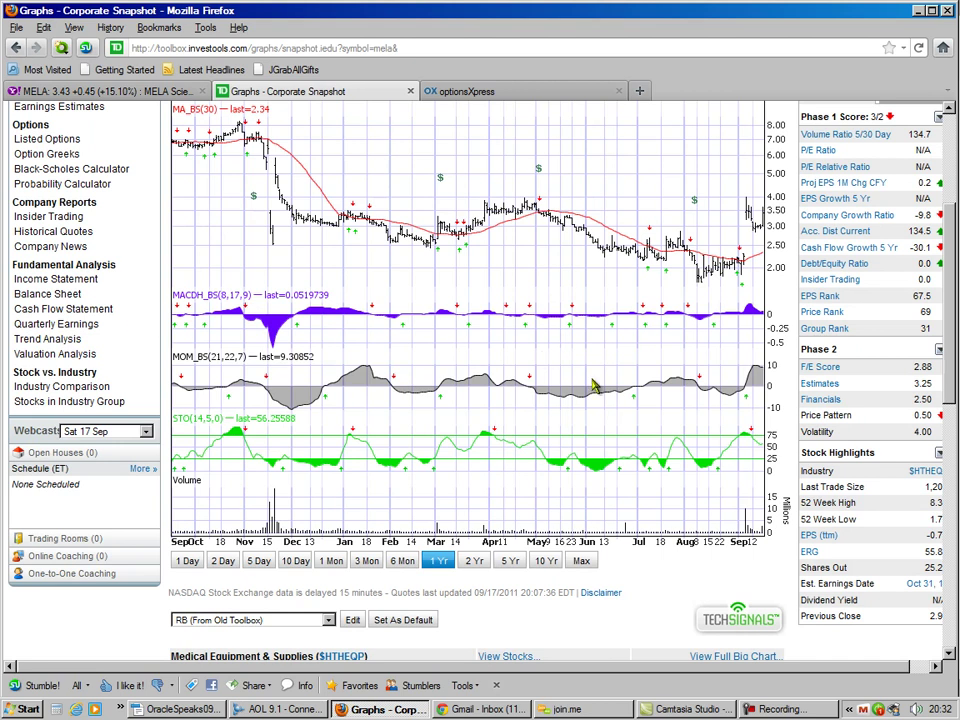
{"action": "scroll", "coordinate": [621, 418], "scroll_direction": "up", "scroll_amount": 1}
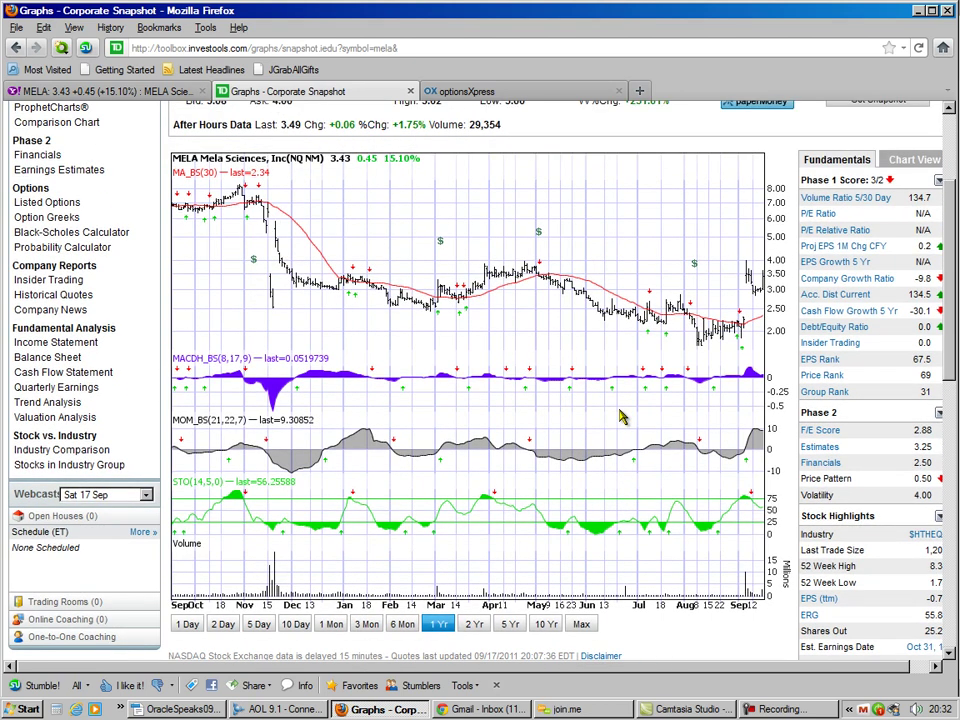
{"action": "scroll", "coordinate": [621, 418], "scroll_direction": "up", "scroll_amount": 2}
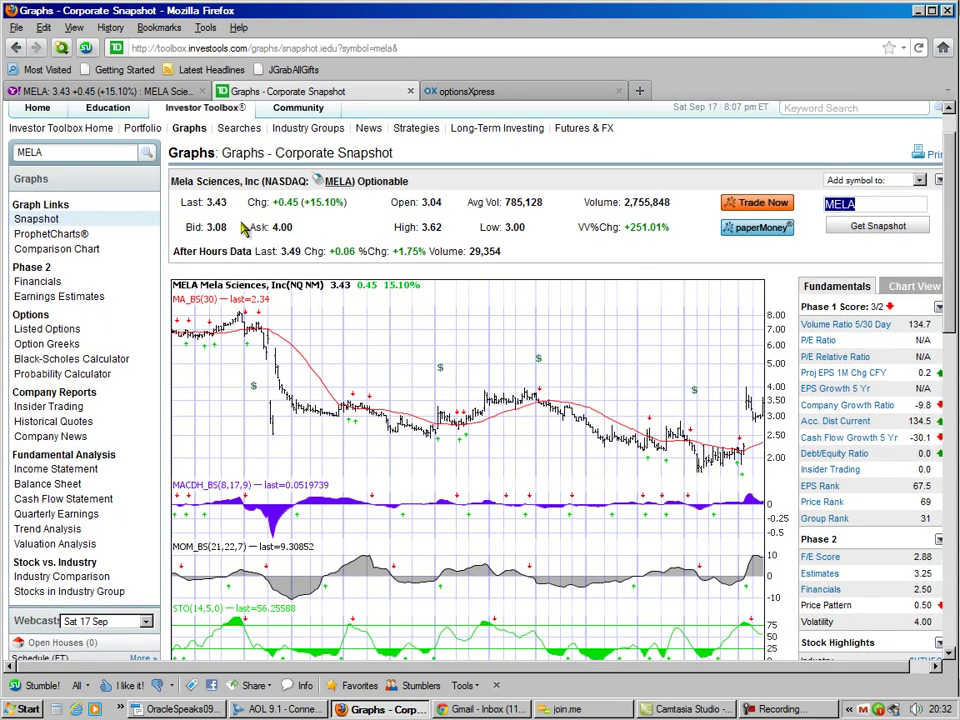
{"action": "scroll", "coordinate": [578, 310], "scroll_direction": "down", "scroll_amount": 3}
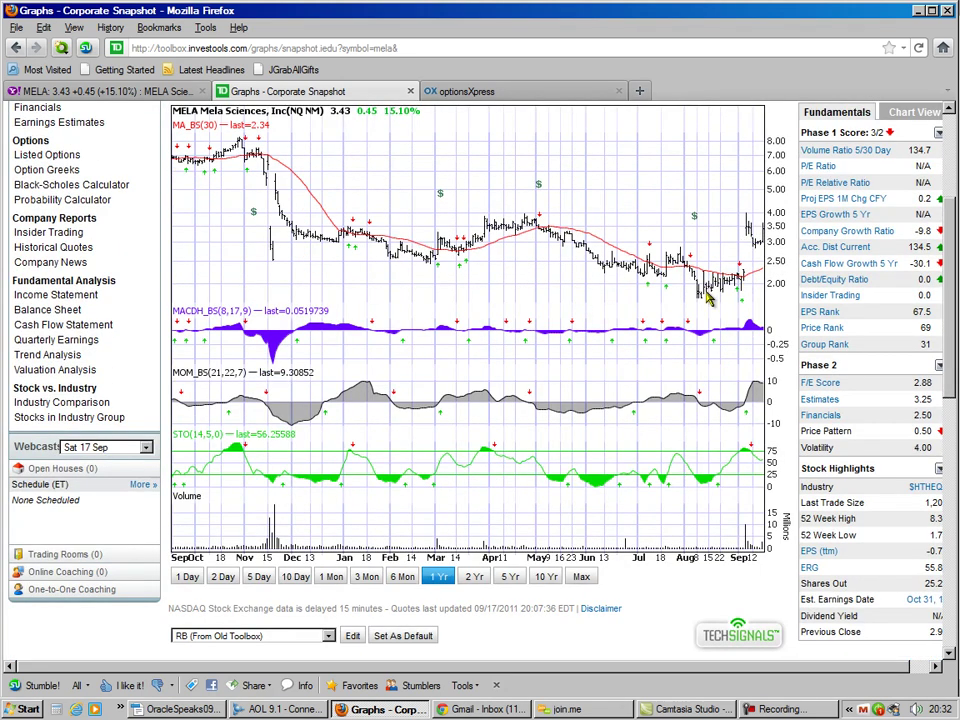
{"action": "scroll", "coordinate": [557, 355], "scroll_direction": "down", "scroll_amount": 6}
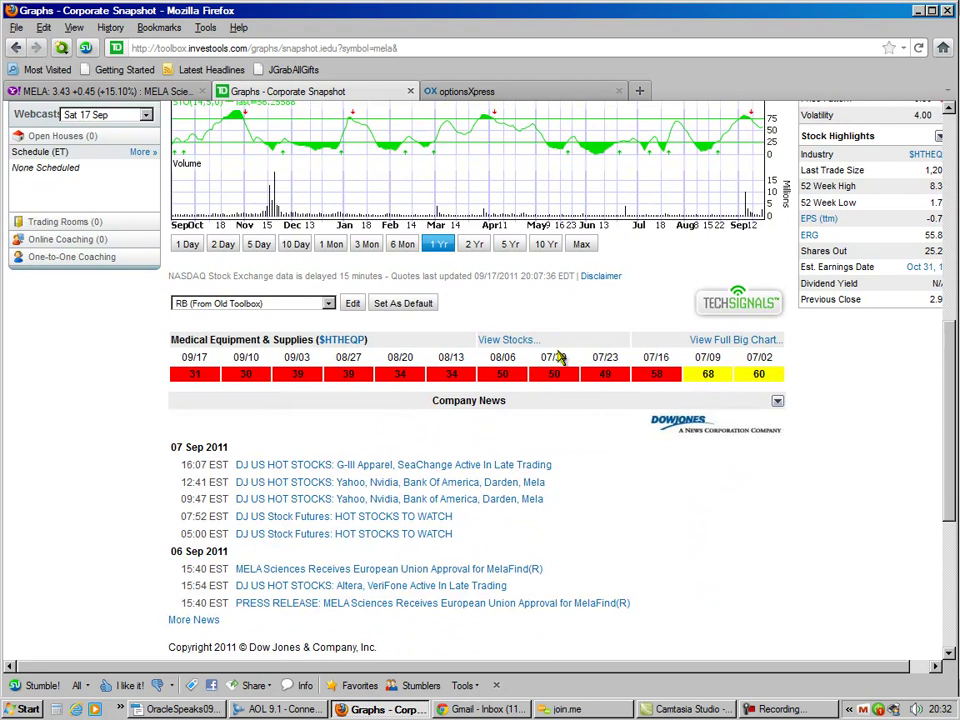
{"action": "scroll", "coordinate": [558, 357], "scroll_direction": "down", "scroll_amount": 2}
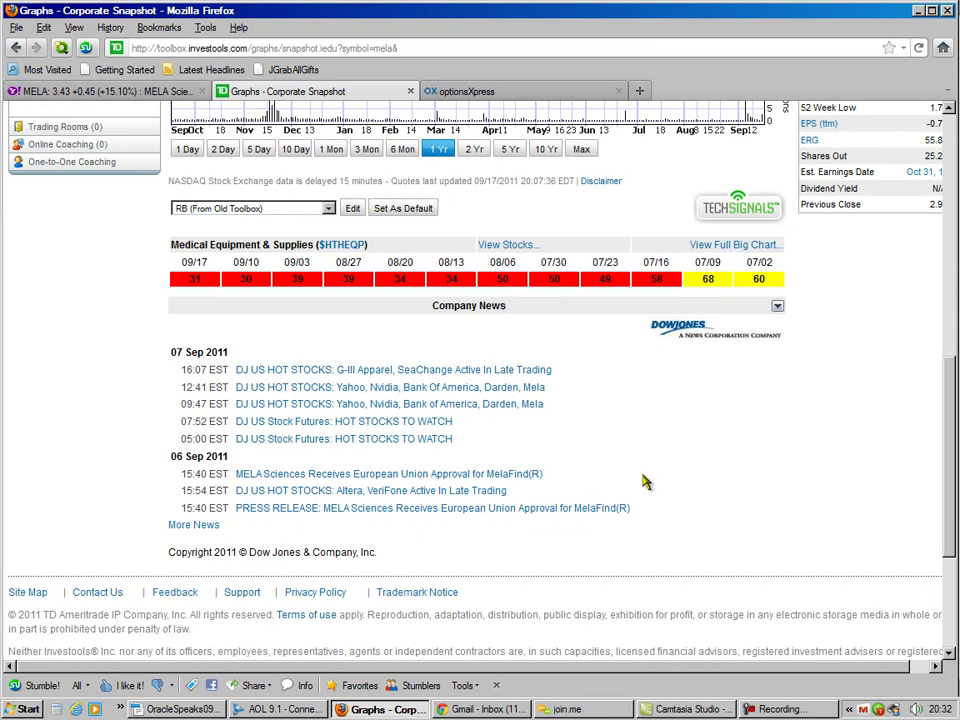
{"action": "scroll", "coordinate": [645, 482], "scroll_direction": "up", "scroll_amount": 2}
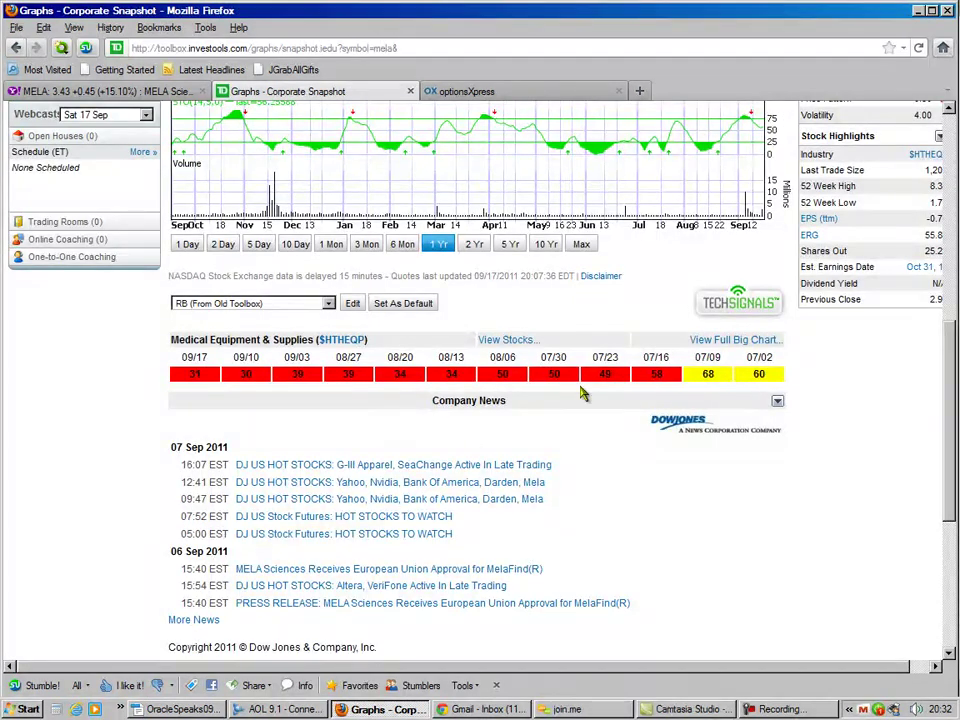
{"action": "scroll", "coordinate": [583, 393], "scroll_direction": "up", "scroll_amount": 6}
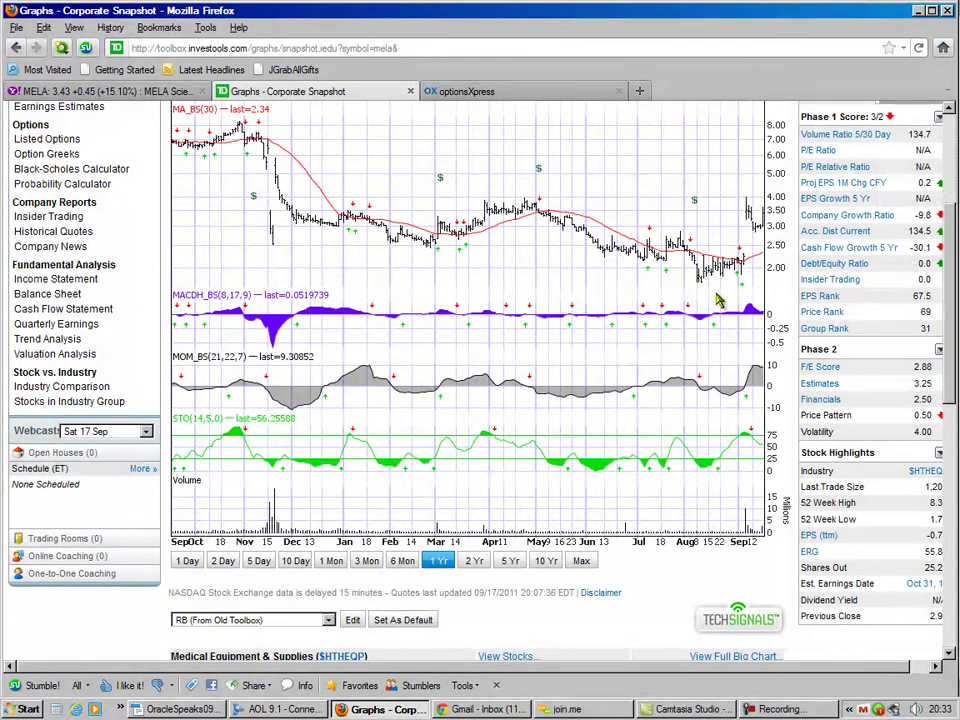
{"action": "scroll", "coordinate": [737, 290], "scroll_direction": "up", "scroll_amount": 1}
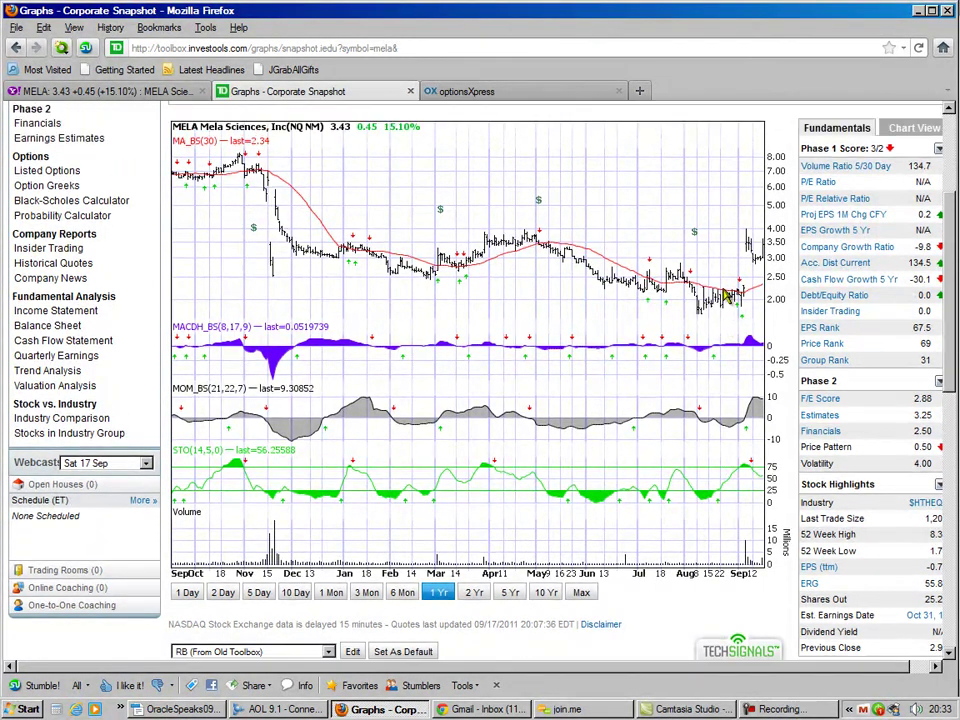
- Check the MELA roll instructions and trade history in OracleSpeaks09182011.doc in Writer, and return to Firefox
{"action": "left_click", "coordinate": [185, 709]}
{"action": "scroll", "coordinate": [186, 412], "scroll_direction": "down", "scroll_amount": 1}
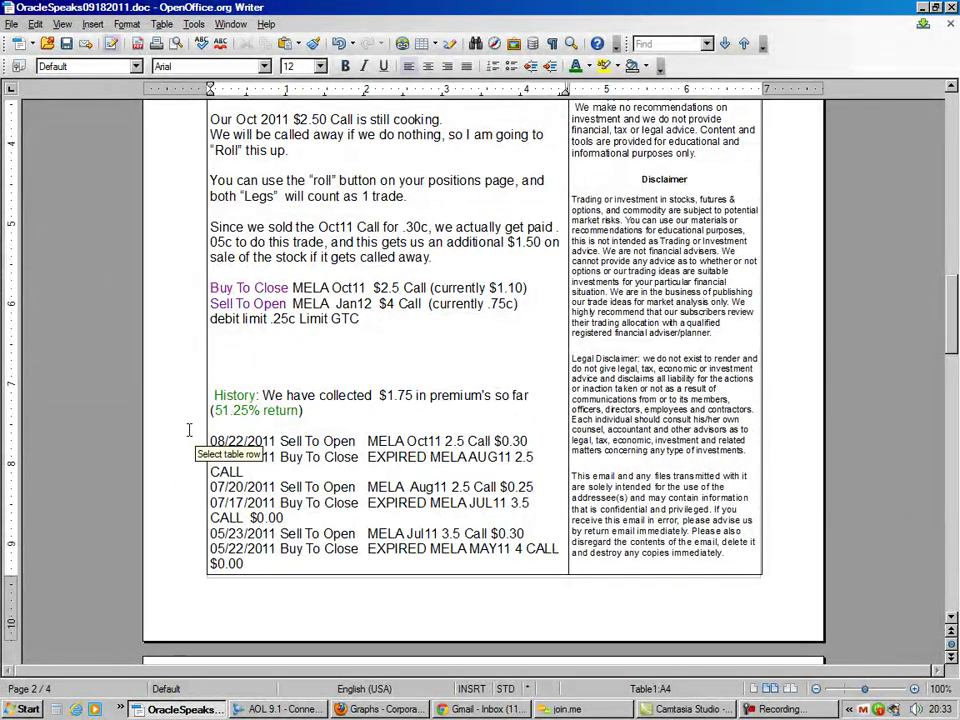
{"action": "left_click", "coordinate": [400, 709]}
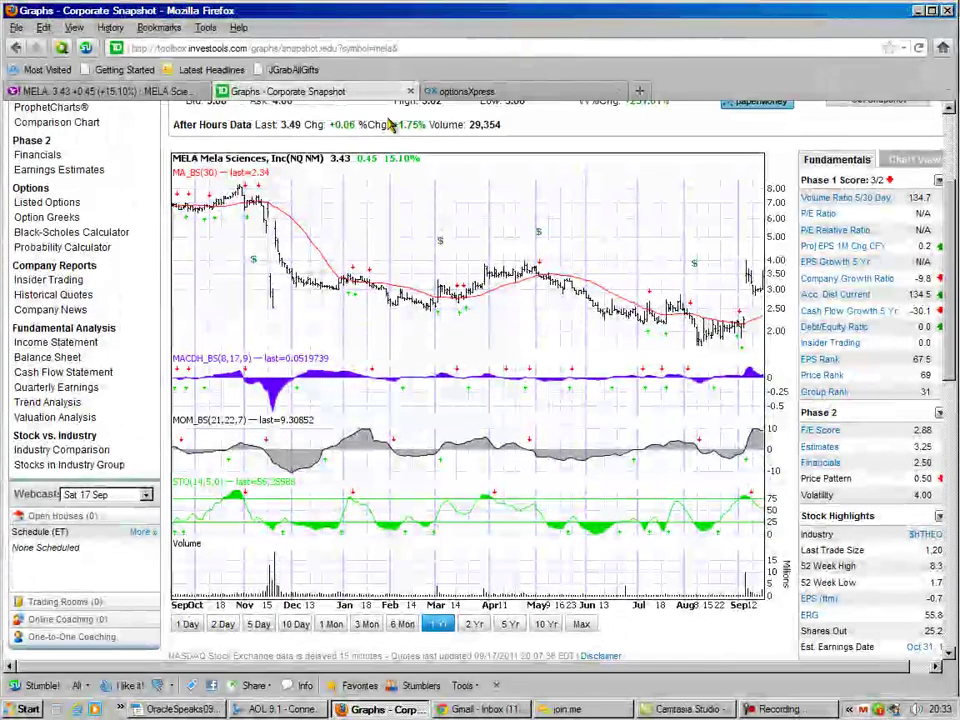
- Open the optionsXpress account positions and start a Roll order for the MELA Oct11 2.5 Call
{"action": "left_click", "coordinate": [524, 92]}
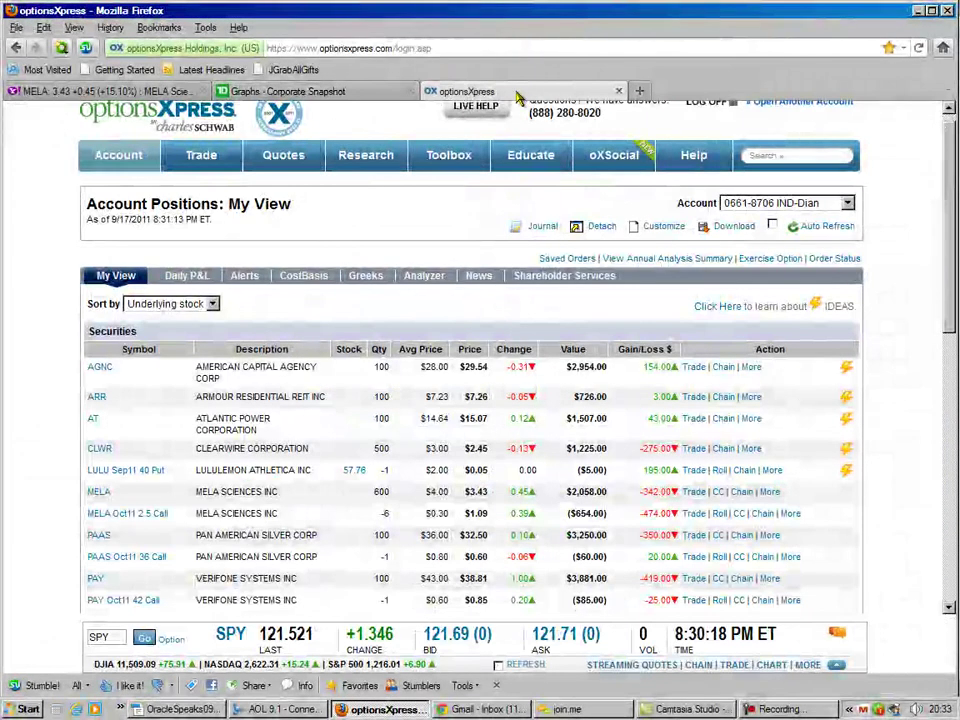
{"action": "mouse_move", "coordinate": [98, 163]}
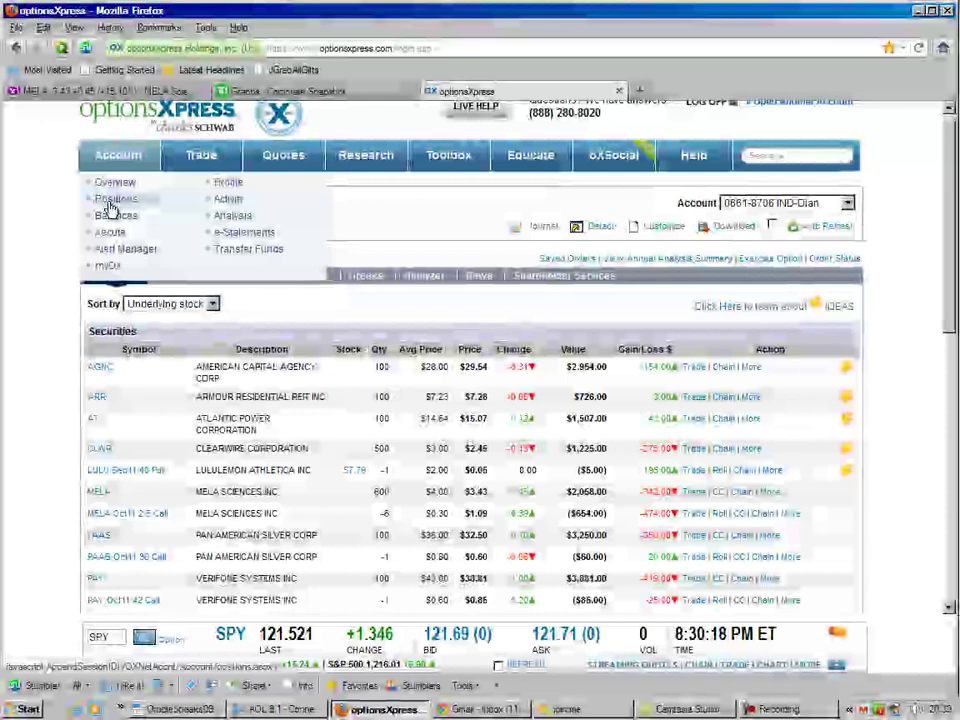
{"action": "left_click", "coordinate": [112, 206]}
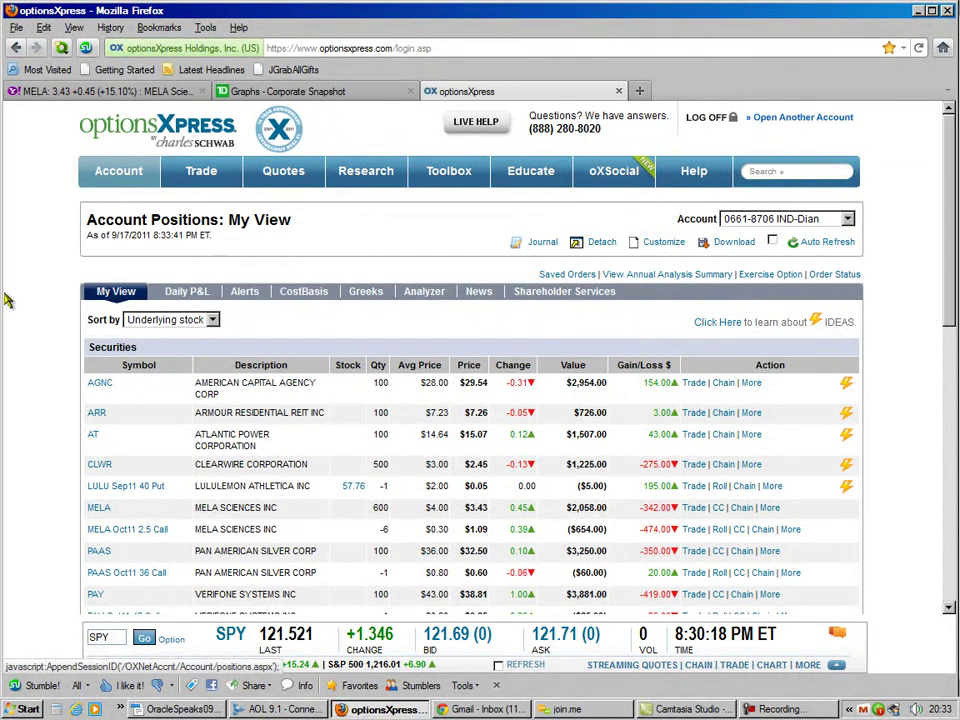
{"action": "scroll", "coordinate": [22, 297], "scroll_direction": "down", "scroll_amount": 3}
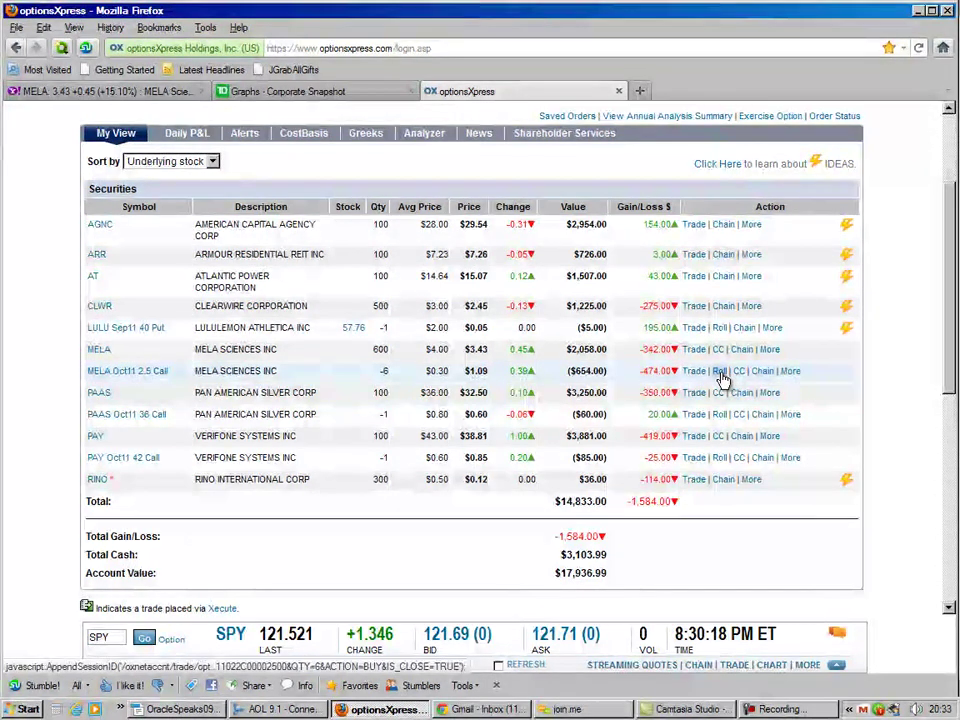
{"action": "left_click", "coordinate": [720, 372]}
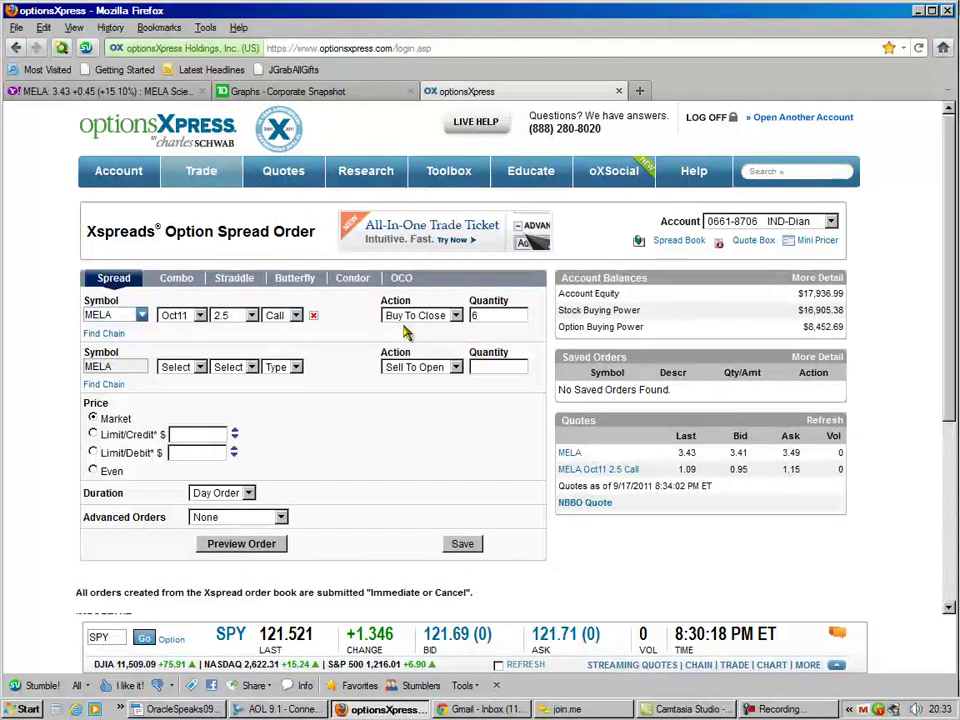
- Set the Sell To Open leg of the spread to the MELA Jan12 4 Call with quantity 6
{"action": "left_click", "coordinate": [204, 368]}
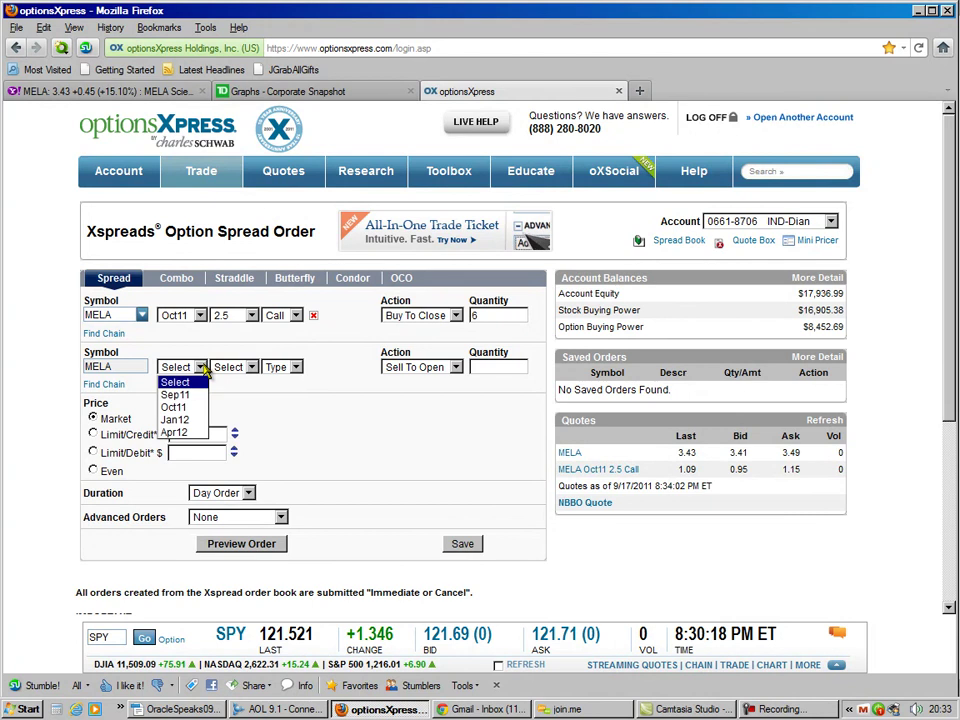
{"action": "left_click", "coordinate": [190, 421]}
{"action": "left_click", "coordinate": [250, 367]}
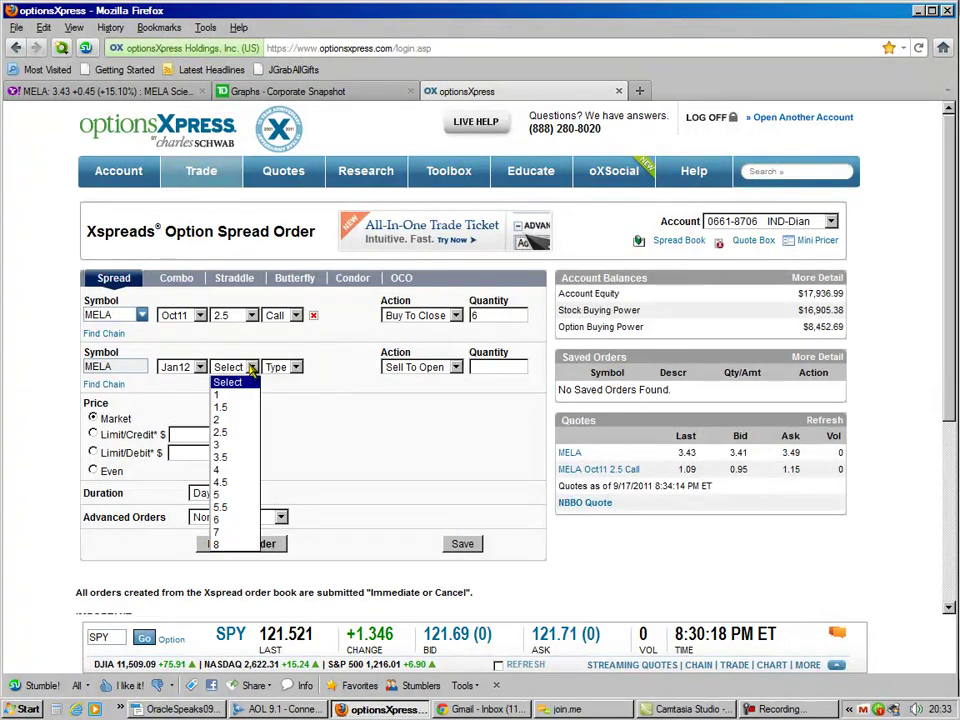
{"action": "left_click", "coordinate": [218, 469]}
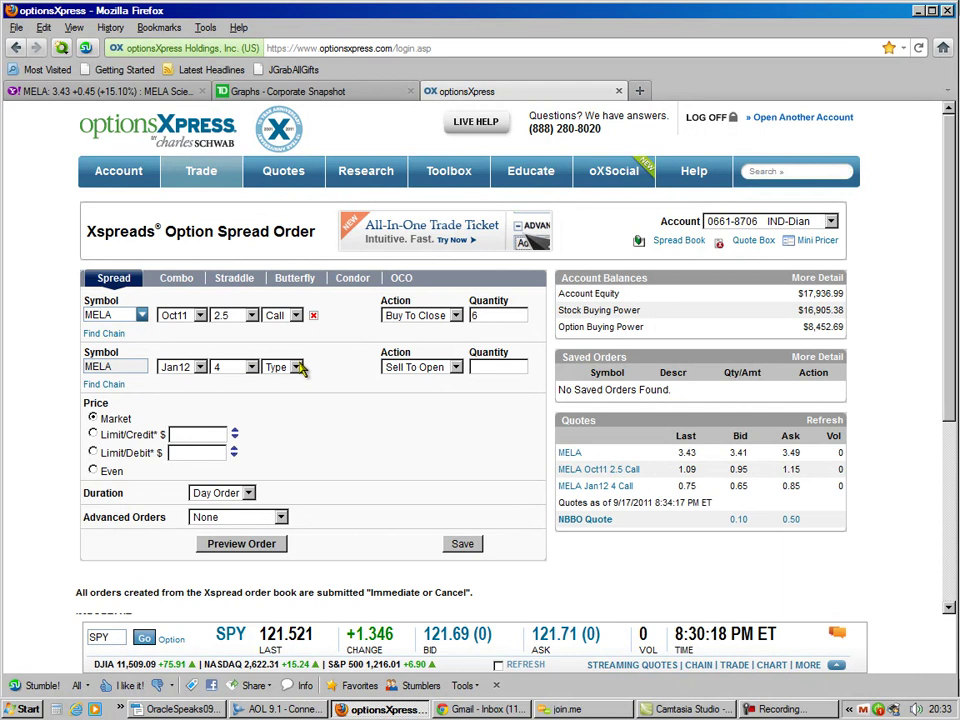
{"action": "left_click", "coordinate": [297, 367]}
{"action": "left_click", "coordinate": [276, 392]}
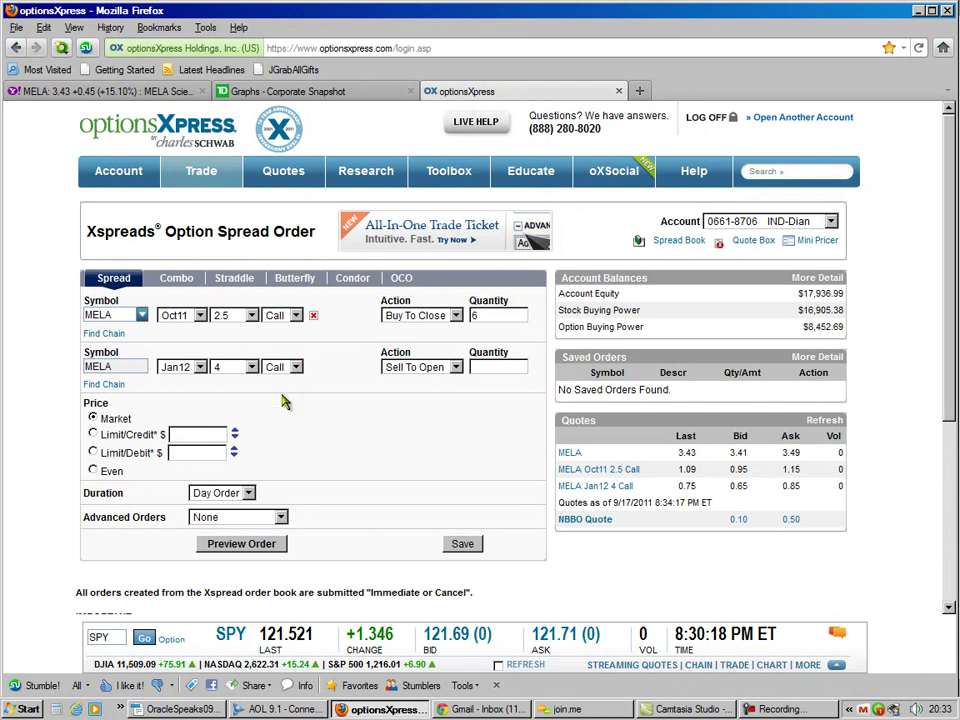
{"action": "left_click", "coordinate": [494, 366]}
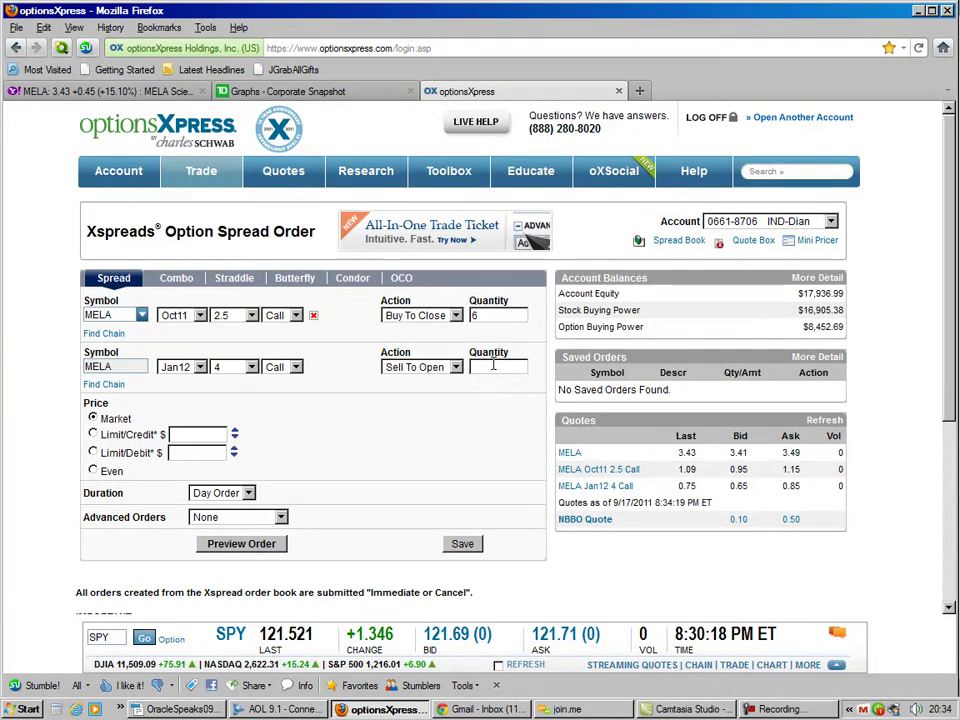
{"action": "key", "text": "Down"}
{"action": "key", "text": "Down"}
{"action": "key", "text": "Return"}
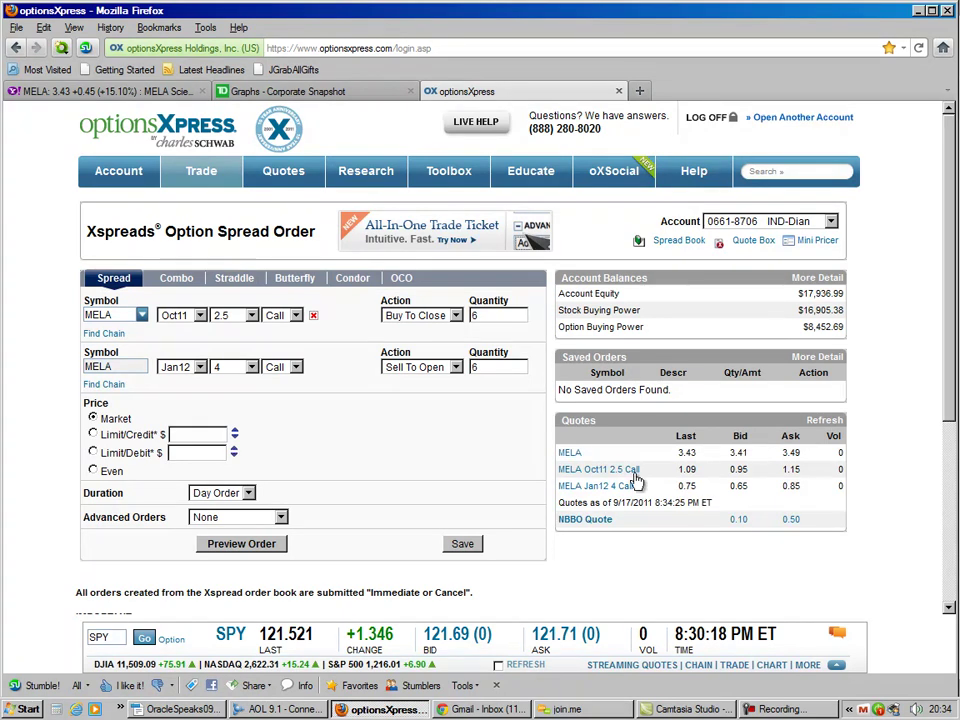
- Price the spread at a Limit/Debit of $.35 with duration Good Until Cancelled, and preview the order
{"action": "left_click", "coordinate": [93, 453]}
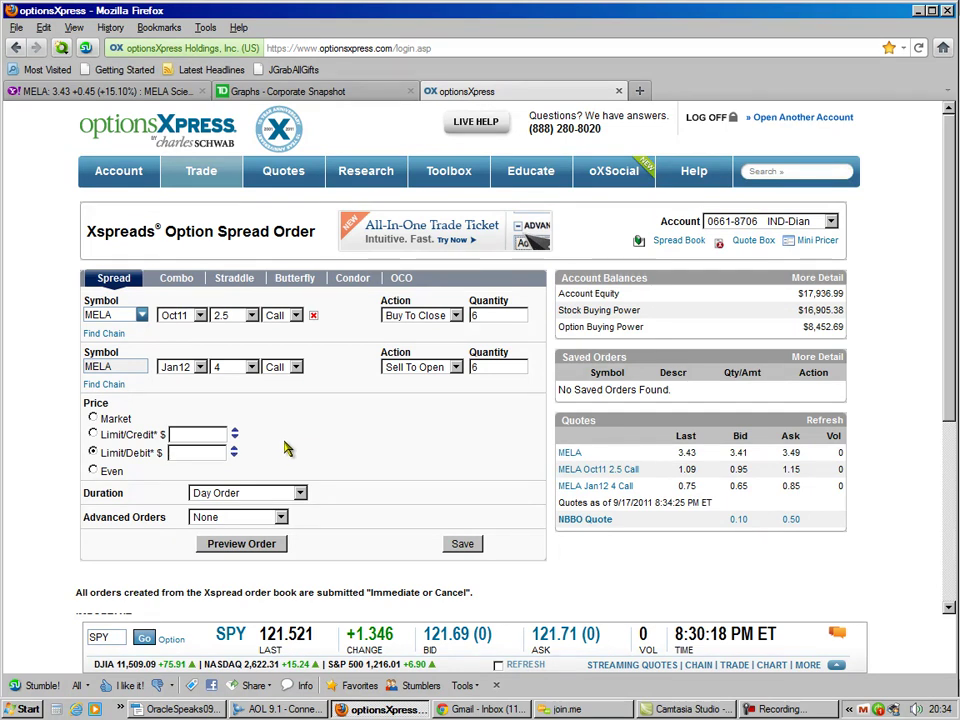
{"action": "key", "text": "Down"}
{"action": "type", "text": ".3"}
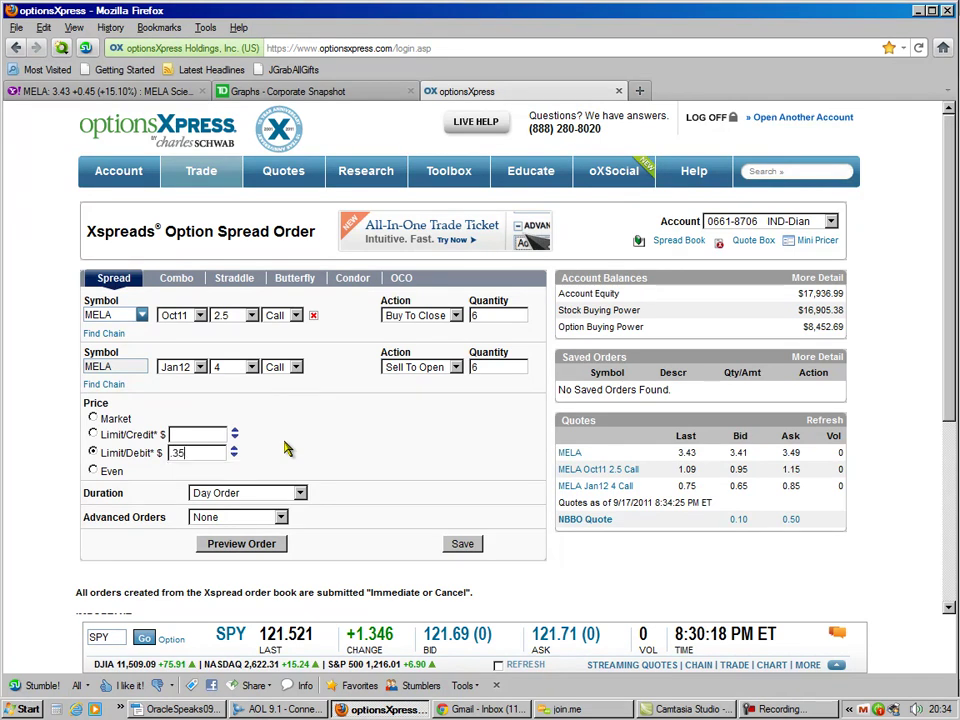
{"action": "type", "text": "5"}
{"action": "left_click", "coordinate": [301, 494]}
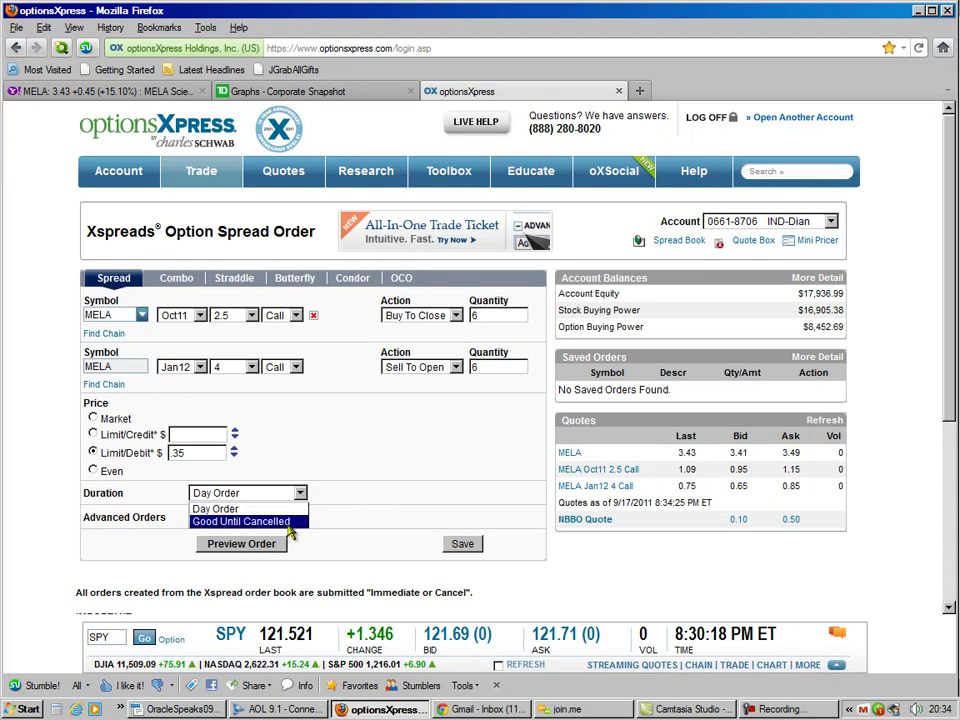
{"action": "left_click", "coordinate": [289, 522]}
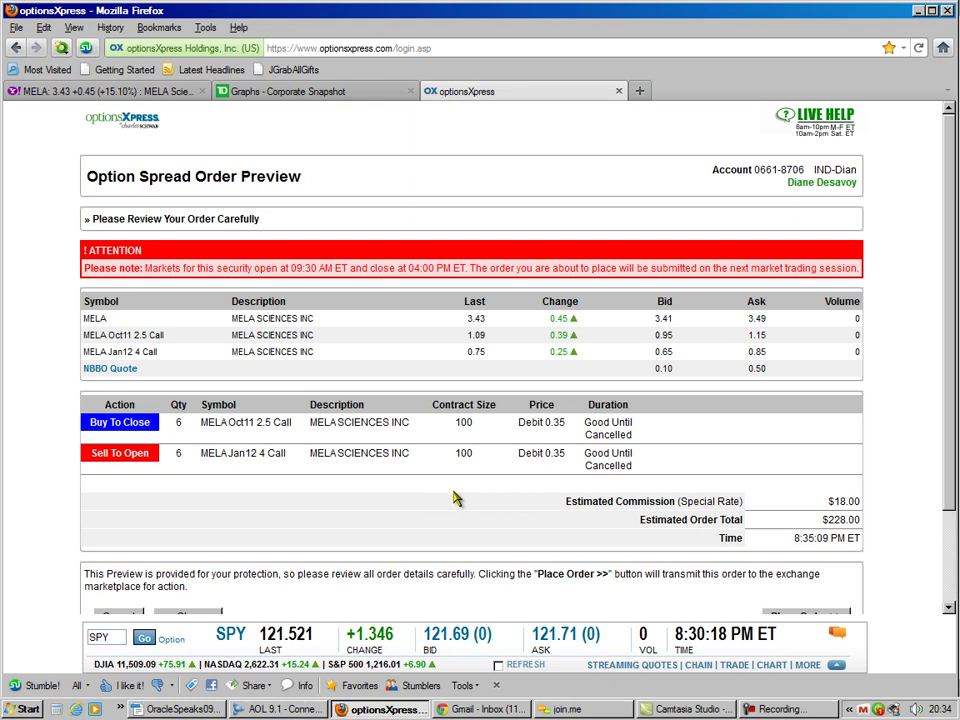
- Review the MELA spread order preview and place the order
{"action": "scroll", "coordinate": [456, 498], "scroll_direction": "down", "scroll_amount": 1}
{"action": "scroll", "coordinate": [456, 498], "scroll_direction": "down", "scroll_amount": 1}
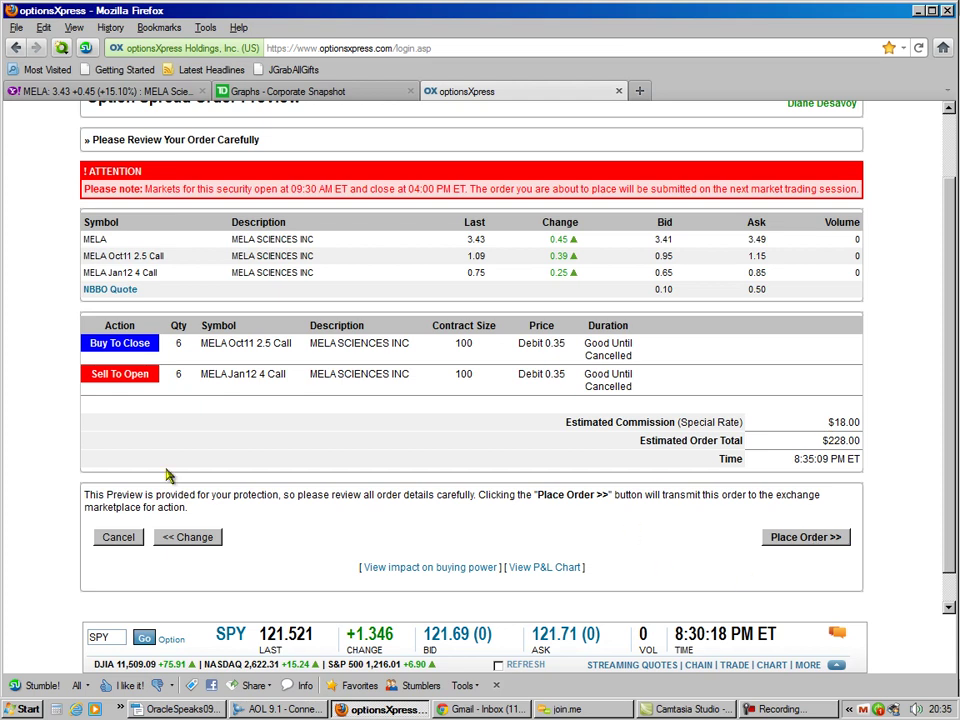
{"action": "left_click", "coordinate": [797, 540]}
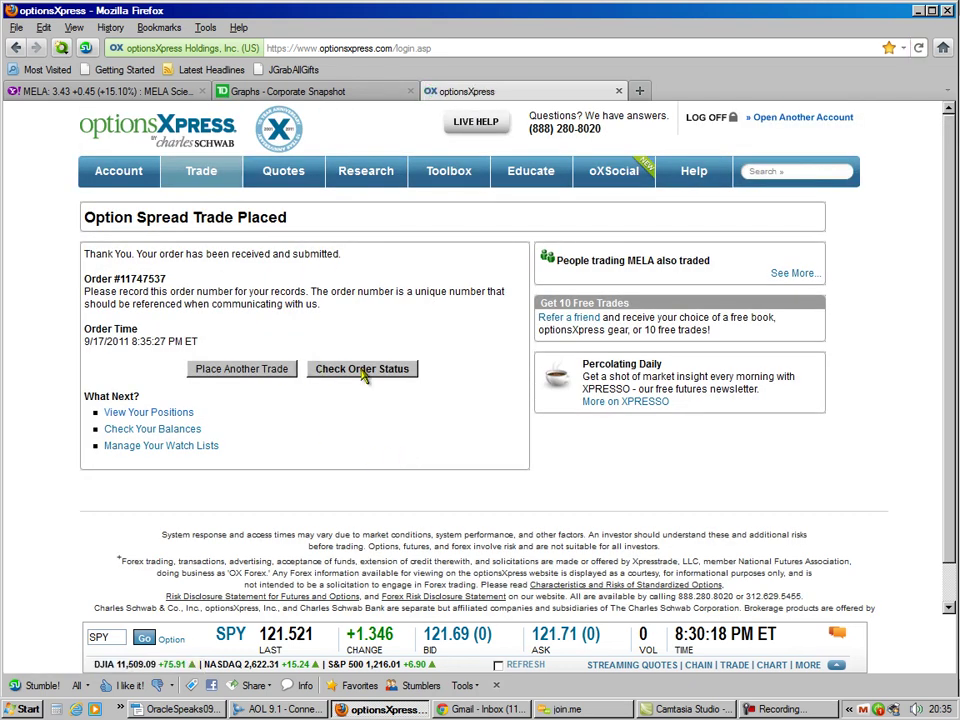
- Check the MELA spread on the Order Status page and among the open orders in the account overview
{"action": "left_click", "coordinate": [363, 372]}
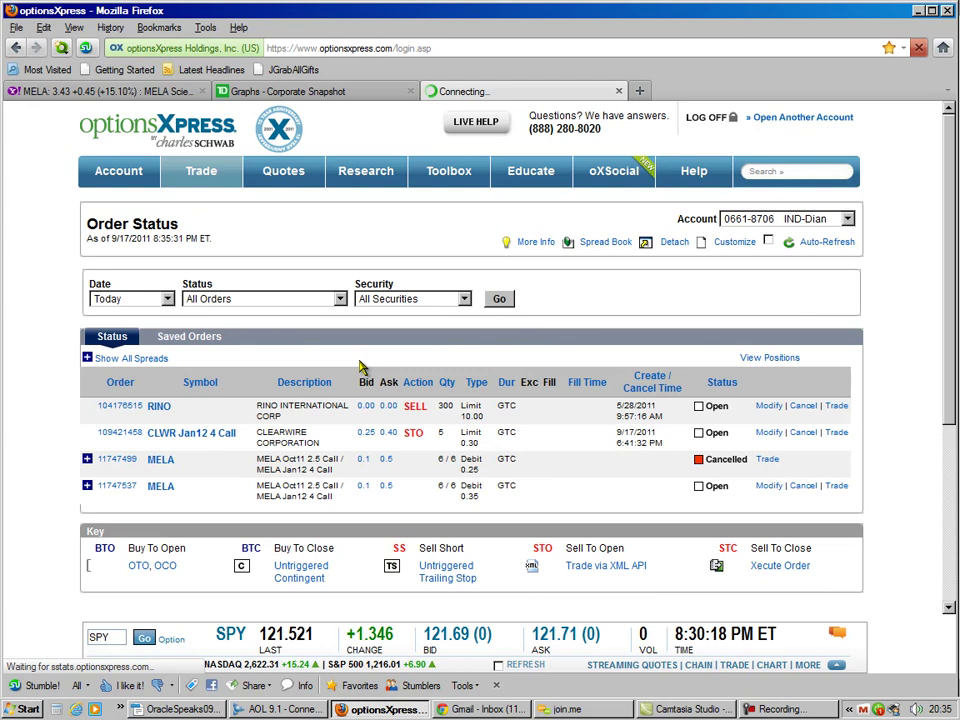
{"action": "scroll", "coordinate": [27, 419], "scroll_direction": "down", "scroll_amount": 1}
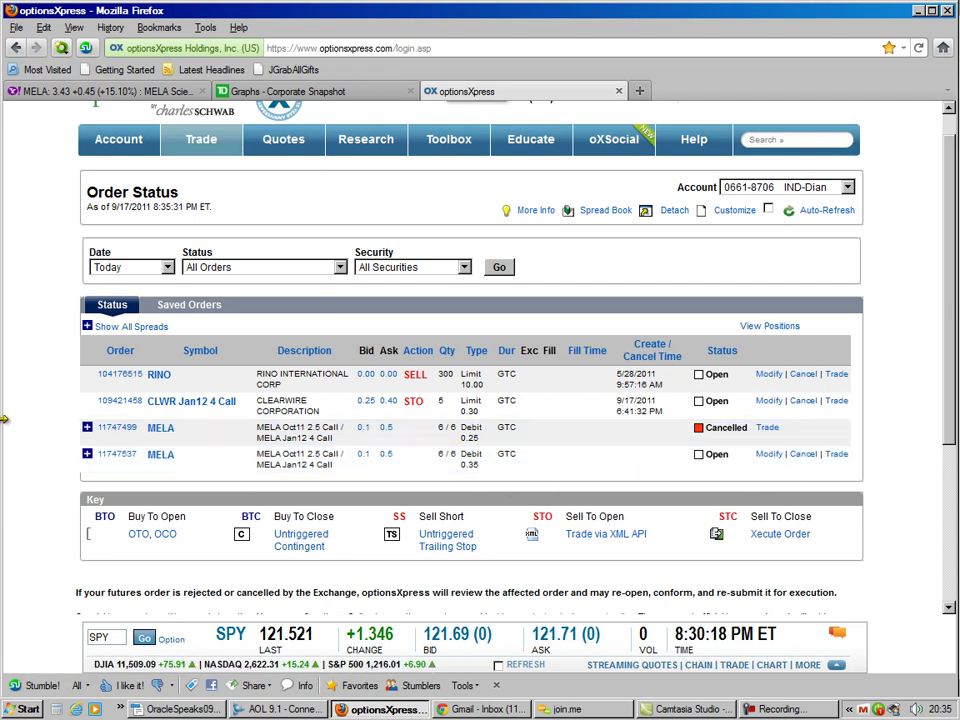
{"action": "mouse_move", "coordinate": [80, 145]}
{"action": "left_click", "coordinate": [115, 167]}
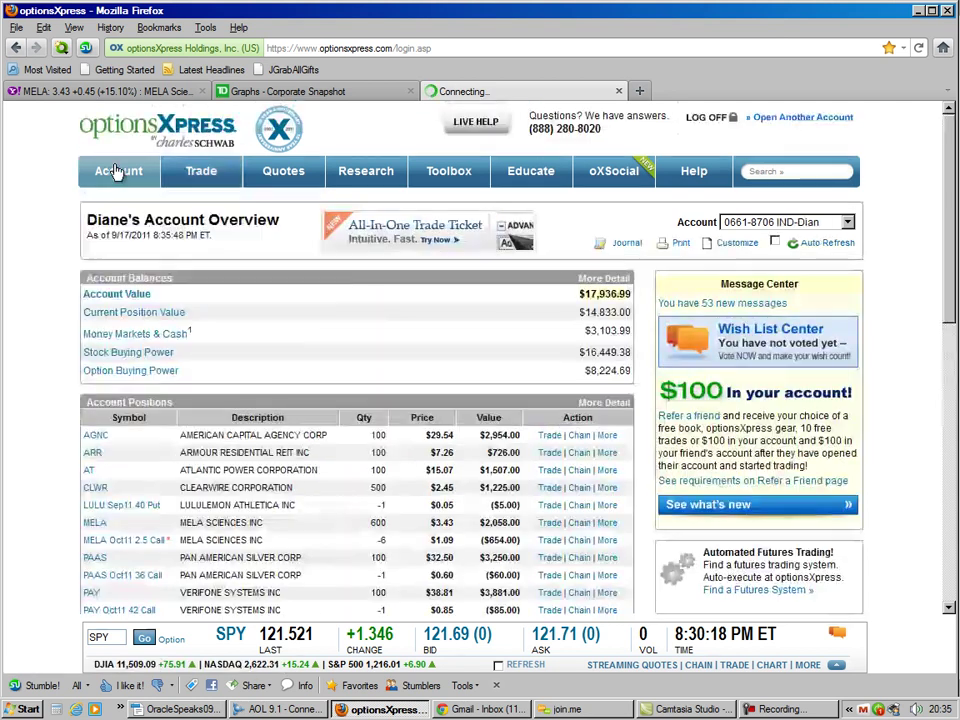
{"action": "scroll", "coordinate": [20, 340], "scroll_direction": "down", "scroll_amount": 5}
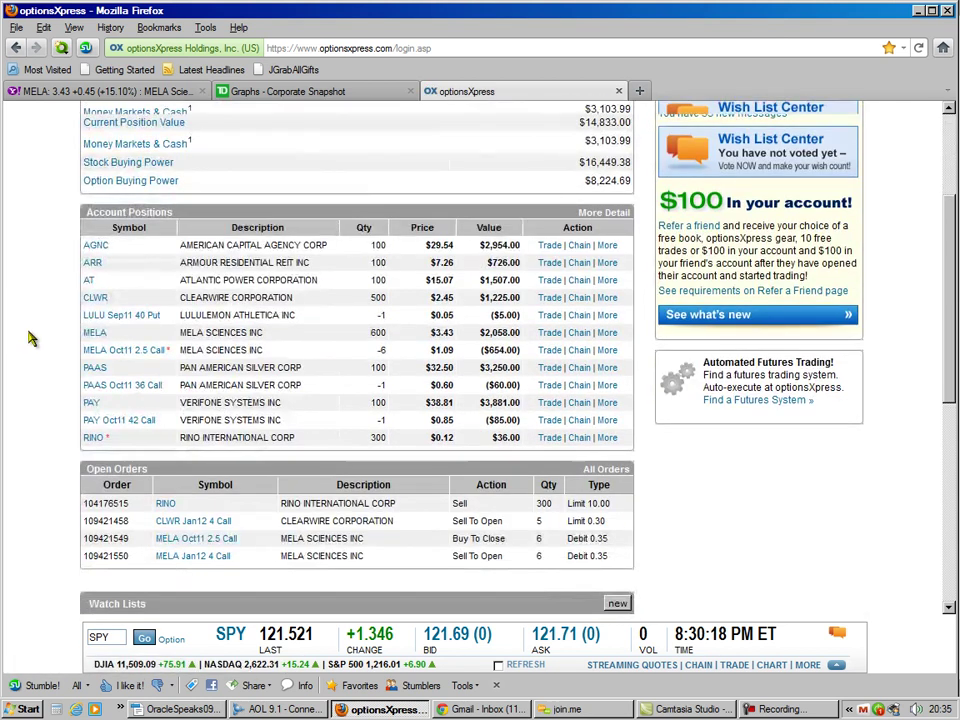